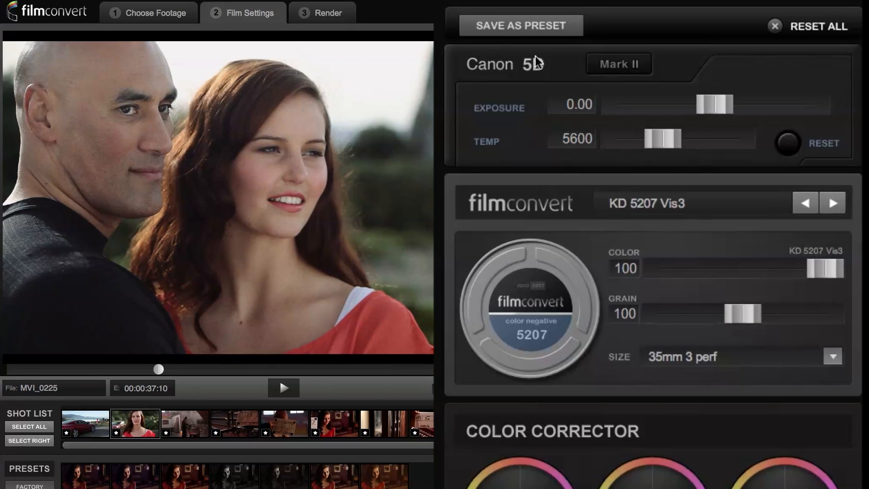
Try an exposure of -0.17 and a higher colour temperature in the Canon 5D settings, and reset them.
{"action": "mouse_move", "coordinate": [714, 105]}
{"action": "left_mouse_down"}
{"action": "mouse_move", "coordinate": [675, 105]}
{"action": "mouse_move", "coordinate": [739, 104]}
{"action": "mouse_move", "coordinate": [698, 110]}
{"action": "left_mouse_up"}
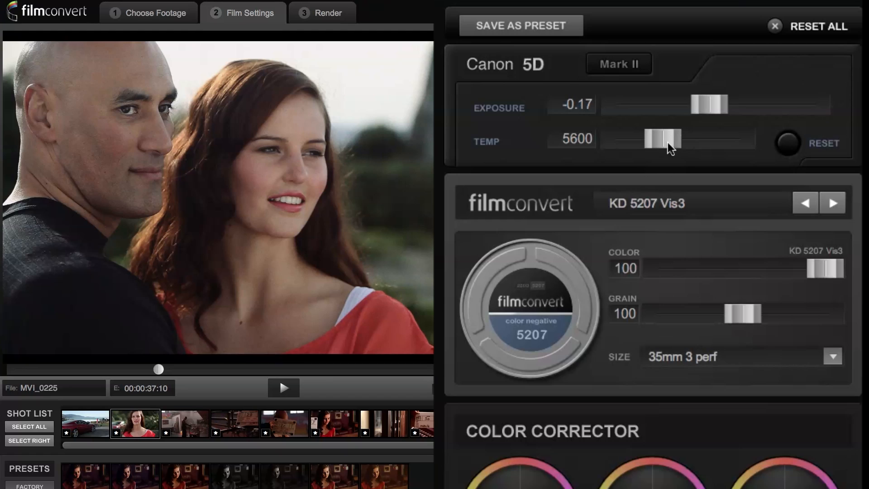
{"action": "mouse_move", "coordinate": [662, 138]}
{"action": "left_mouse_down"}
{"action": "mouse_move", "coordinate": [701, 135]}
{"action": "mouse_move", "coordinate": [642, 135]}
{"action": "mouse_move", "coordinate": [685, 135]}
{"action": "left_mouse_up"}
{"action": "left_click", "coordinate": [790, 144]}
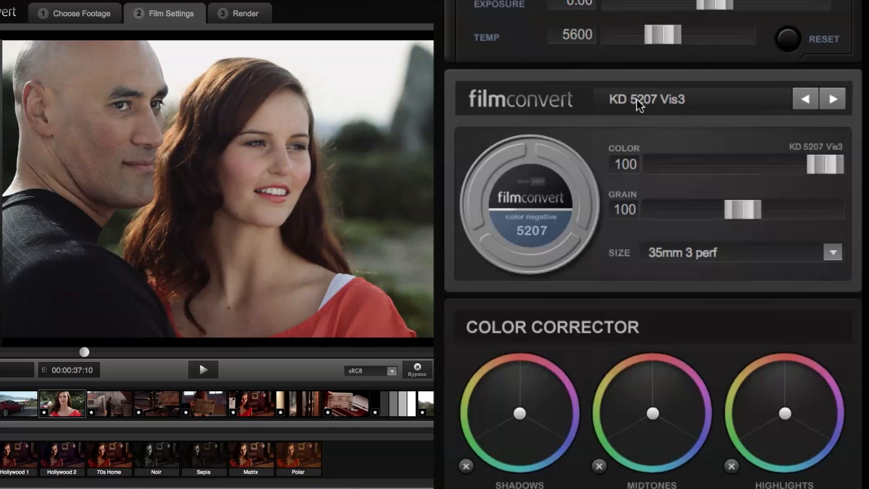
Compare the film look with the original footage by turning the effect bypass on and off.
{"action": "left_click", "coordinate": [416, 375]}
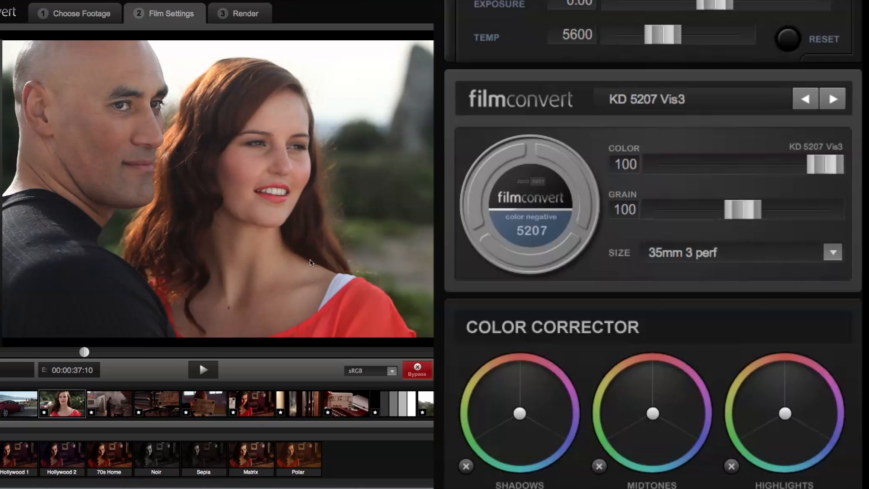
{"action": "left_click", "coordinate": [418, 369]}
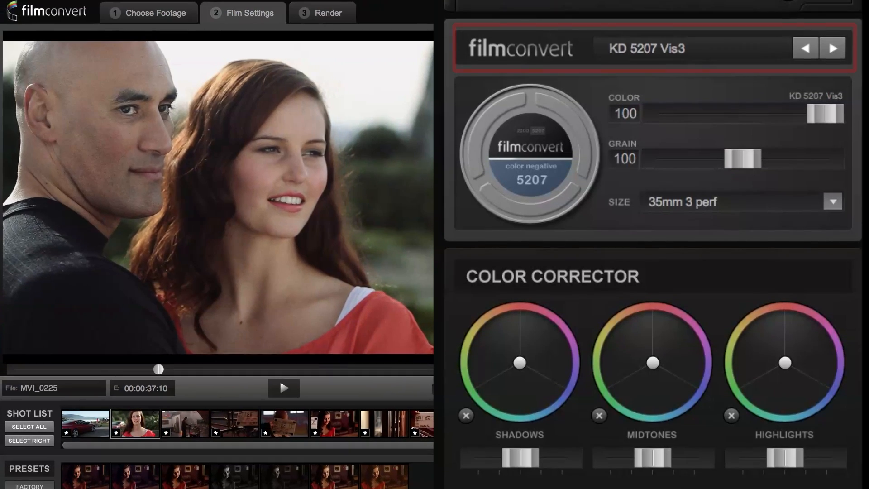
Try the FJ Velv 100, FJ Neo, KD P400 Ptra and Plrd 600 film stocks on the clip.
{"action": "left_click", "coordinate": [679, 47]}
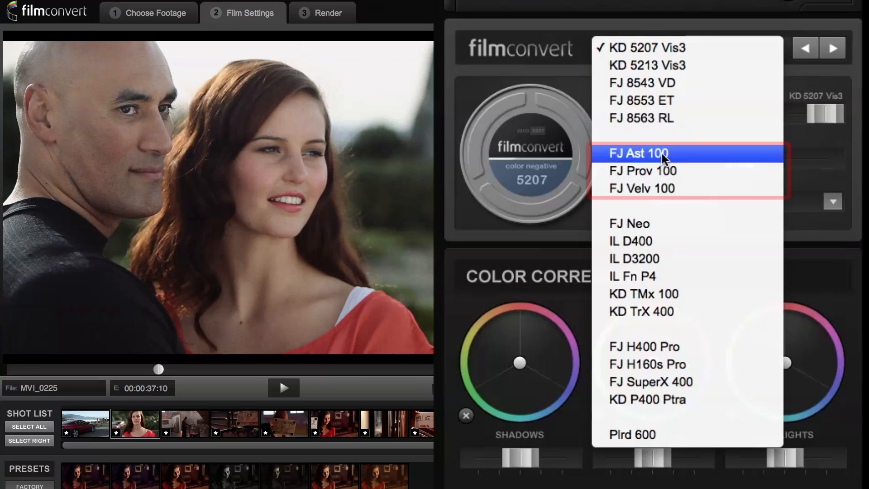
{"action": "left_click", "coordinate": [647, 187]}
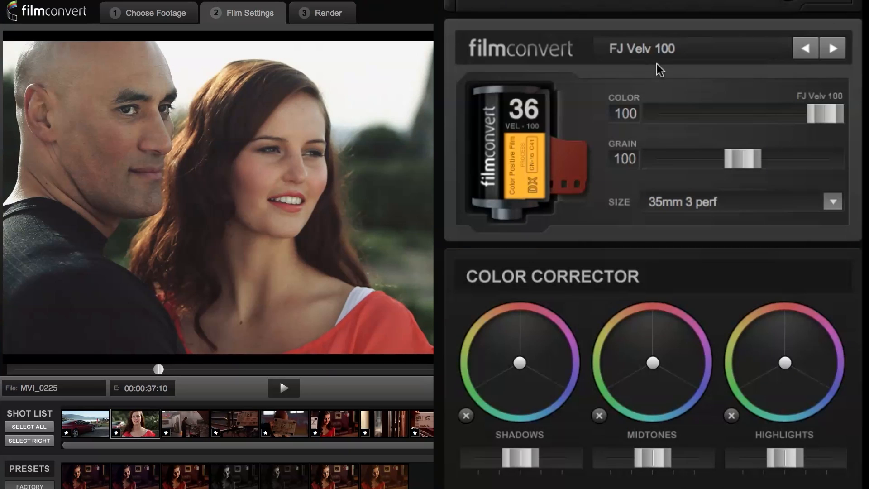
{"action": "left_click", "coordinate": [657, 50]}
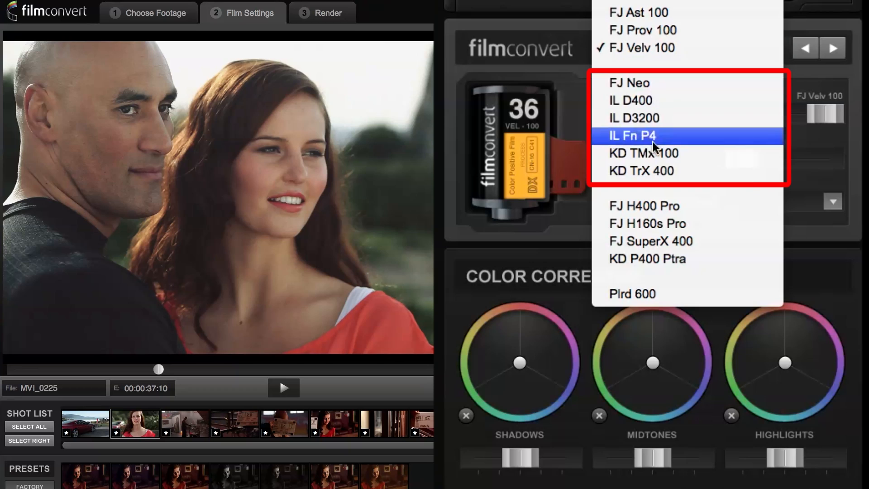
{"action": "left_click", "coordinate": [656, 83]}
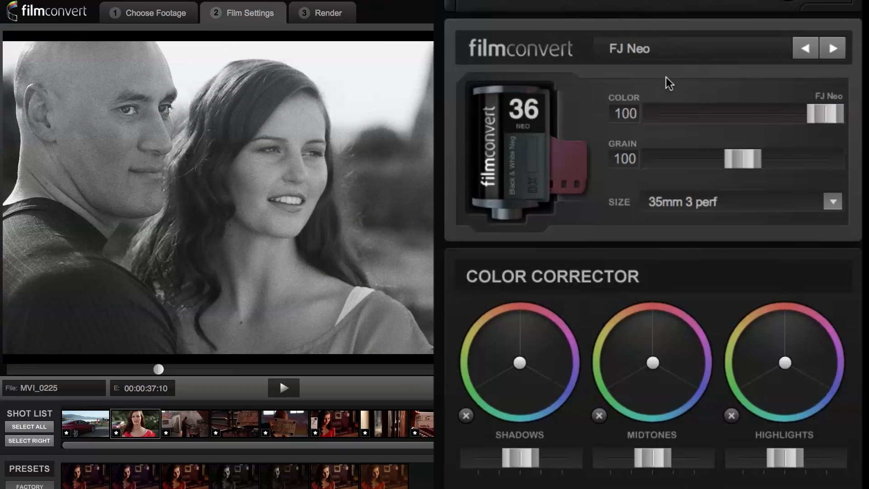
{"action": "left_click", "coordinate": [661, 48]}
{"action": "left_click", "coordinate": [653, 218]}
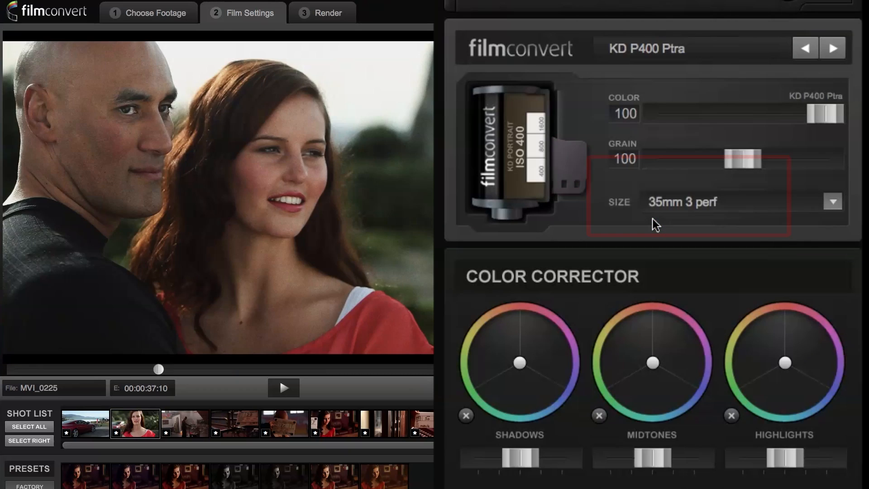
{"action": "left_click", "coordinate": [669, 54]}
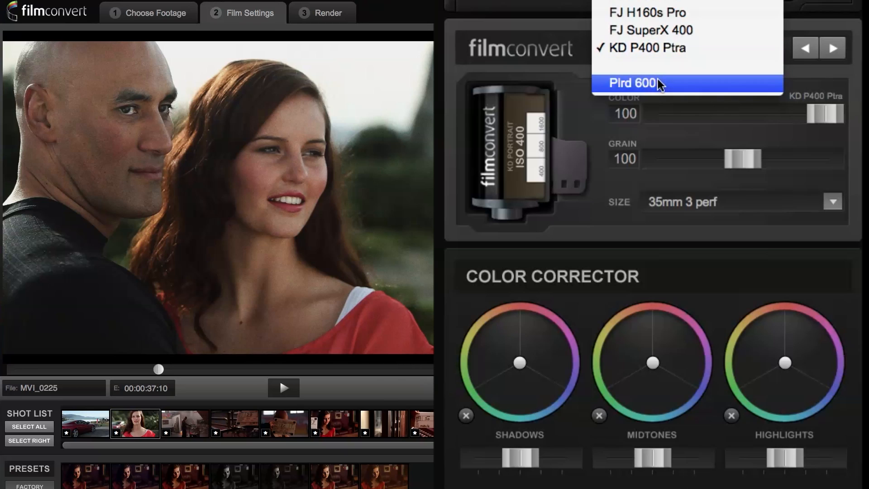
{"action": "left_click", "coordinate": [658, 82]}
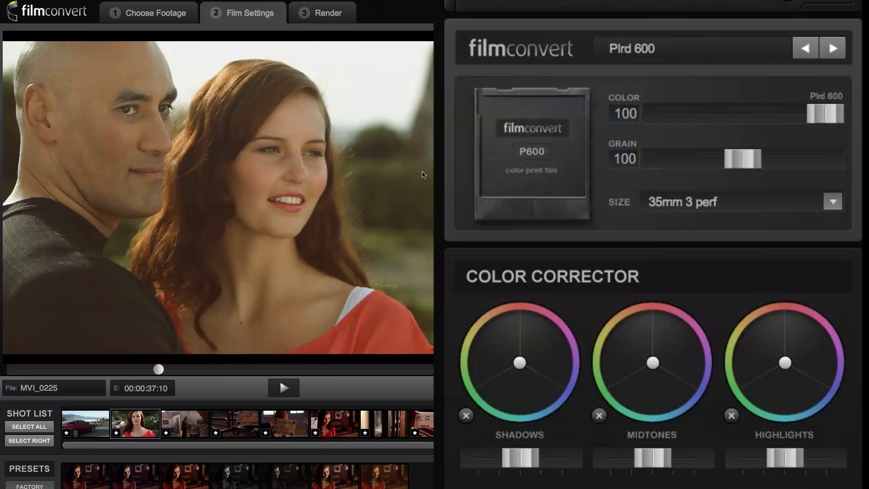
Cycle forward and back through the film stocks and settle on FJ 8543 VD.
{"action": "left_click", "coordinate": [838, 46]}
{"action": "left_click", "coordinate": [837, 46]}
{"action": "left_click", "coordinate": [838, 46]}
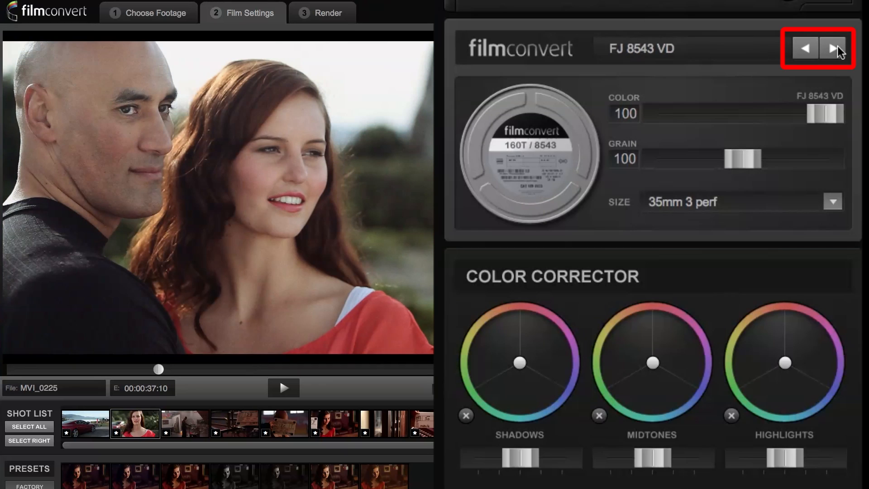
{"action": "left_click", "coordinate": [801, 47]}
{"action": "left_click", "coordinate": [801, 47]}
{"action": "left_click", "coordinate": [837, 48]}
{"action": "left_click", "coordinate": [837, 48]}
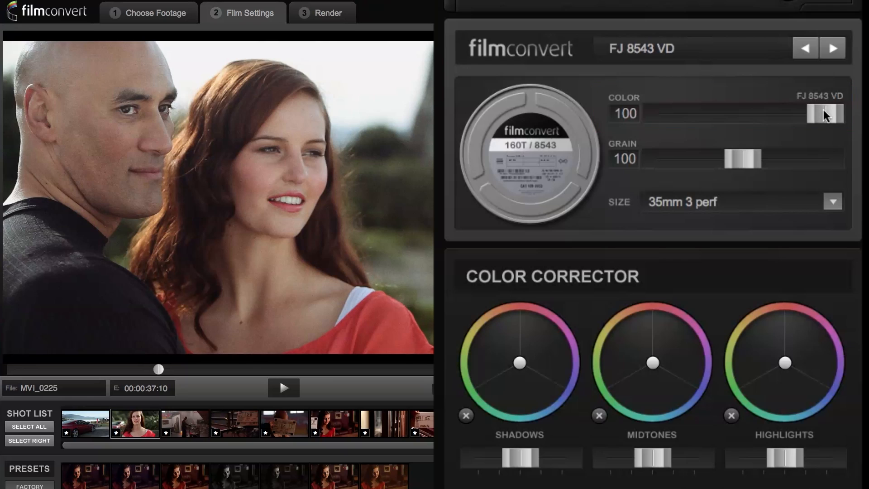
Try the film color strength at 0 and restore it to 100.
{"action": "left_click_drag", "start_coordinate": [824, 111], "coordinate": [614, 114]}
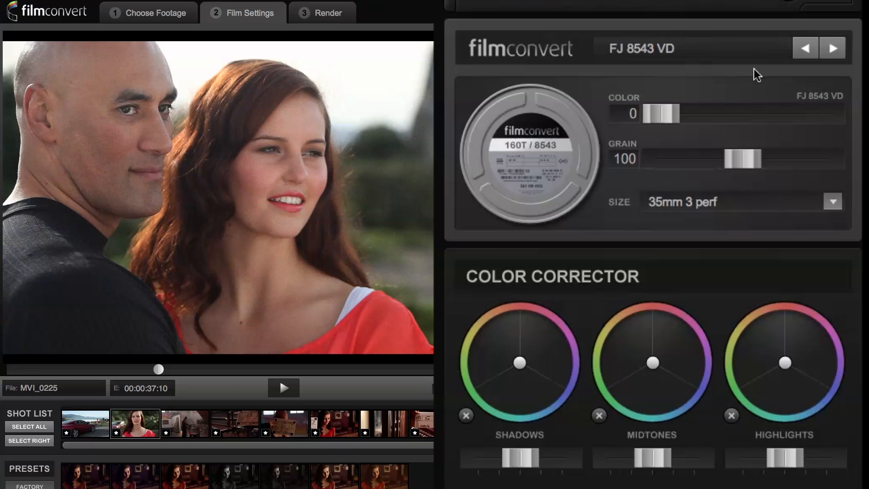
{"action": "left_click_drag", "start_coordinate": [655, 112], "coordinate": [824, 114]}
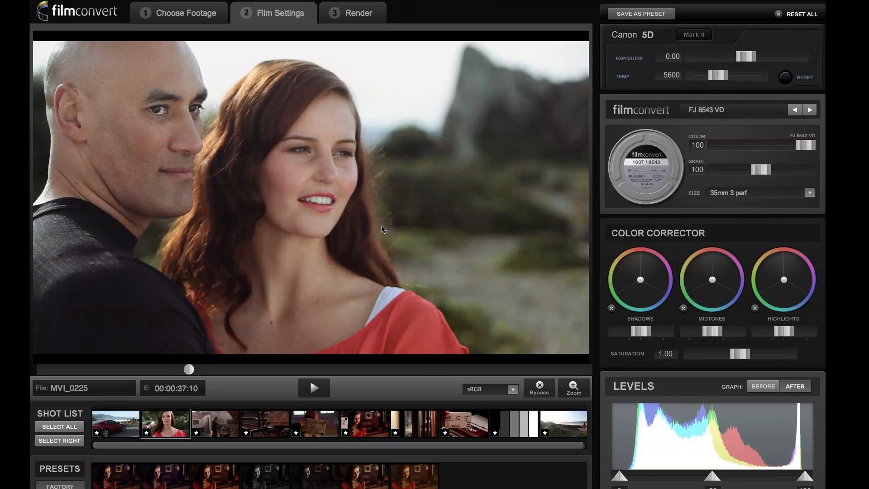
Magnify the faces in the preview and try the film grain at 0 and at 81.
{"action": "left_click", "coordinate": [573, 388]}
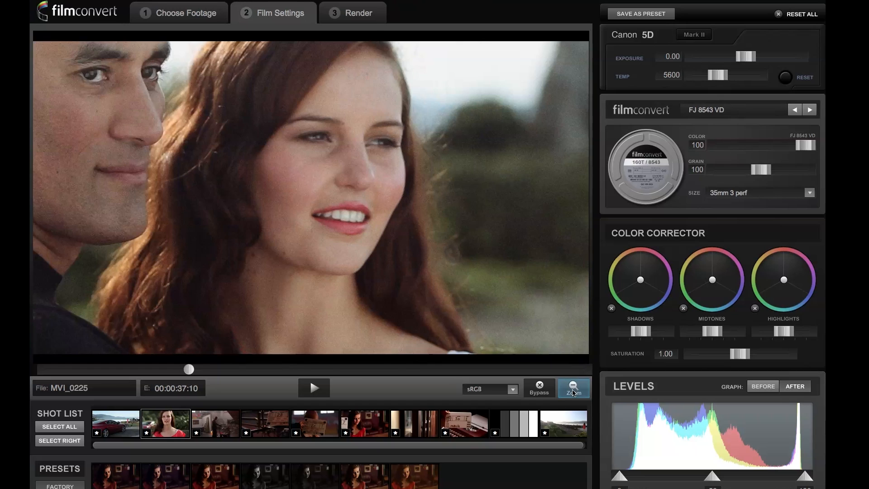
{"action": "left_click_drag", "start_coordinate": [372, 205], "coordinate": [503, 241]}
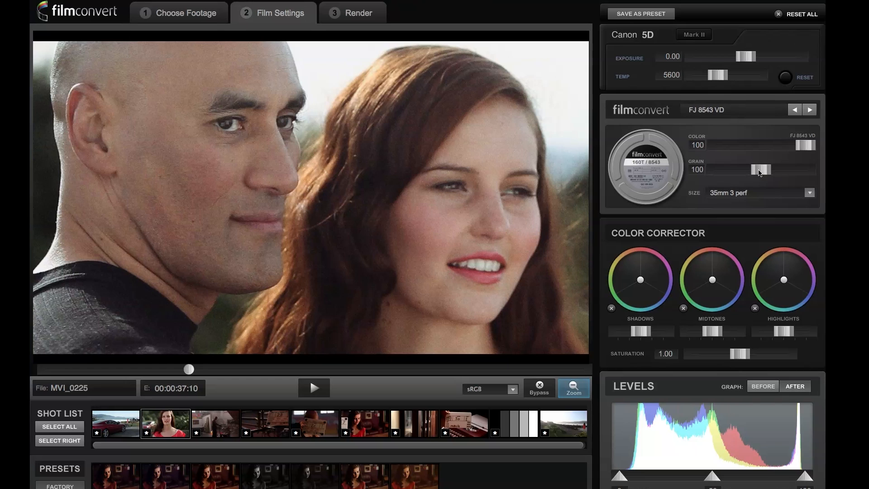
{"action": "left_click_drag", "start_coordinate": [759, 171], "coordinate": [685, 170]}
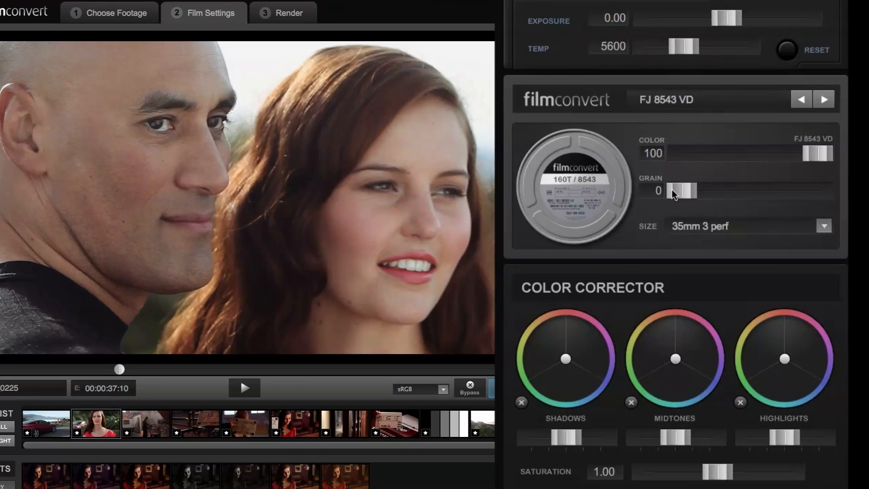
{"action": "left_click_drag", "start_coordinate": [716, 169], "coordinate": [734, 173]}
{"action": "left_click_drag", "start_coordinate": [692, 210], "coordinate": [727, 209]}
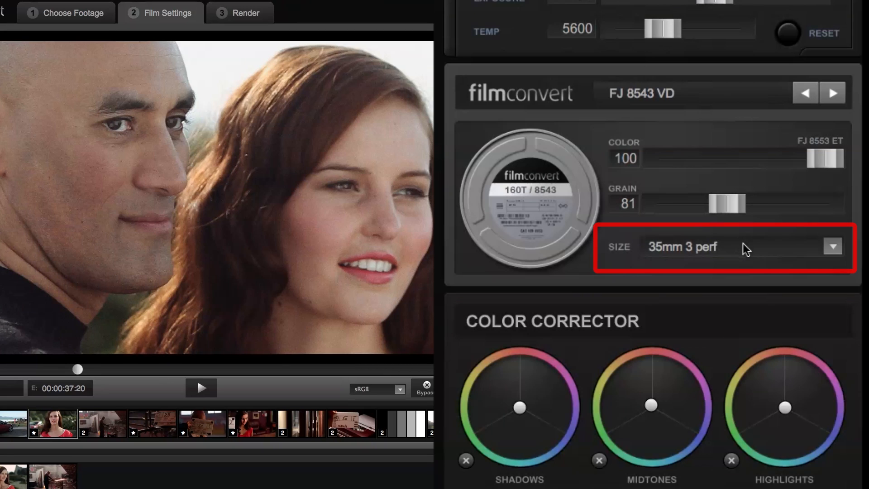
Try the 35mm full frame, Super 16 and 8mm film sizes, and reduce the grain slightly at 8mm.
{"action": "left_click", "coordinate": [725, 246]}
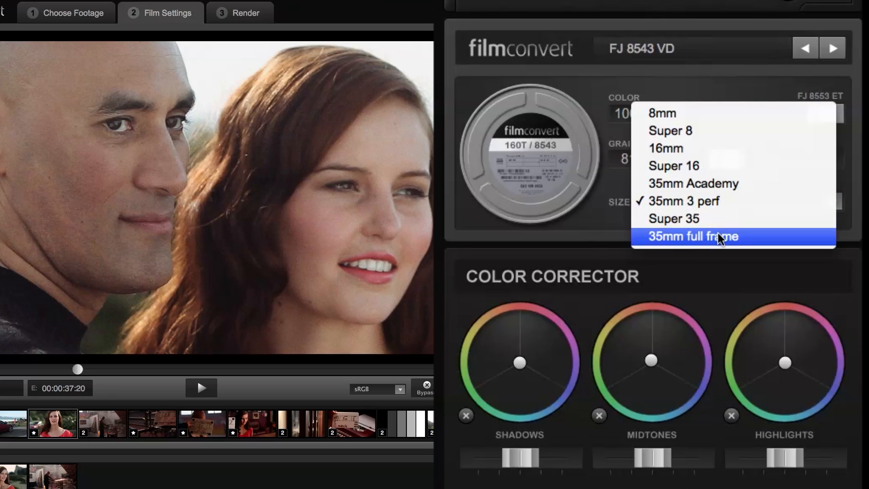
{"action": "left_click", "coordinate": [720, 237]}
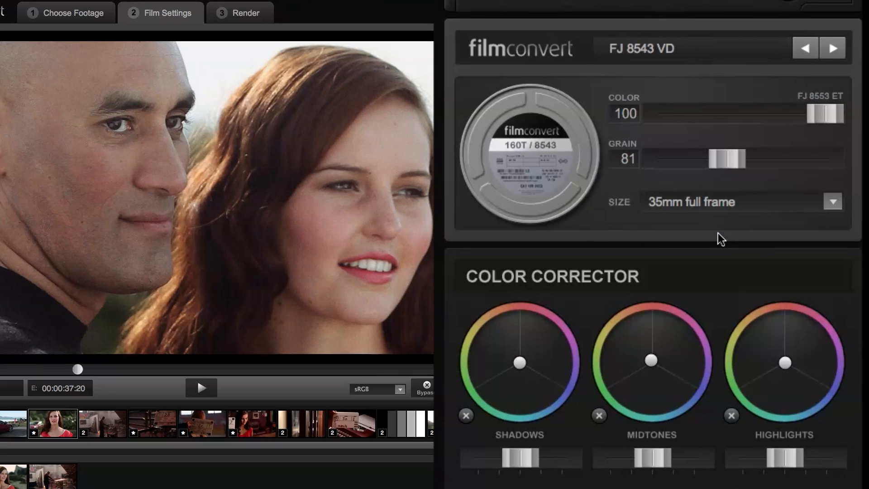
{"action": "left_click", "coordinate": [724, 202]}
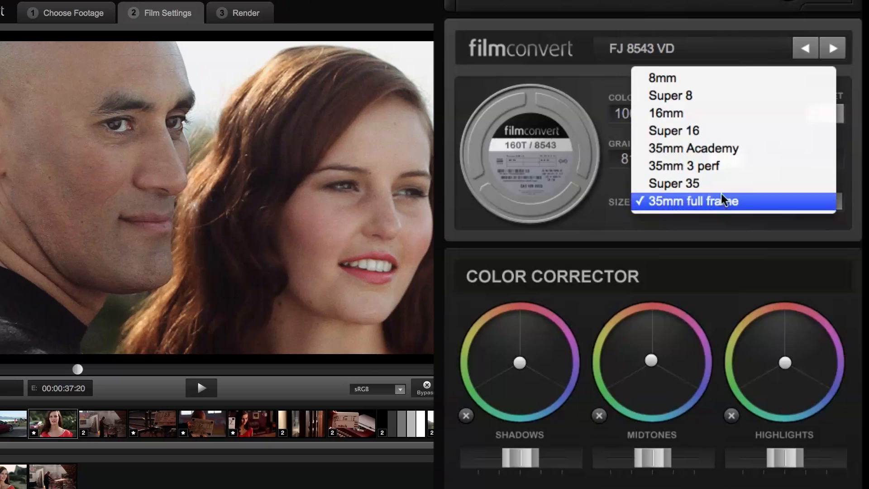
{"action": "left_click", "coordinate": [722, 133]}
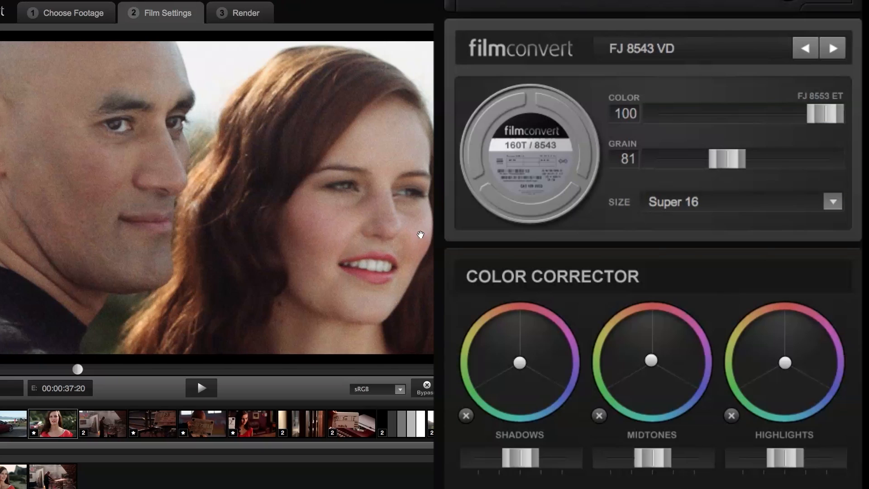
{"action": "left_click", "coordinate": [713, 207]}
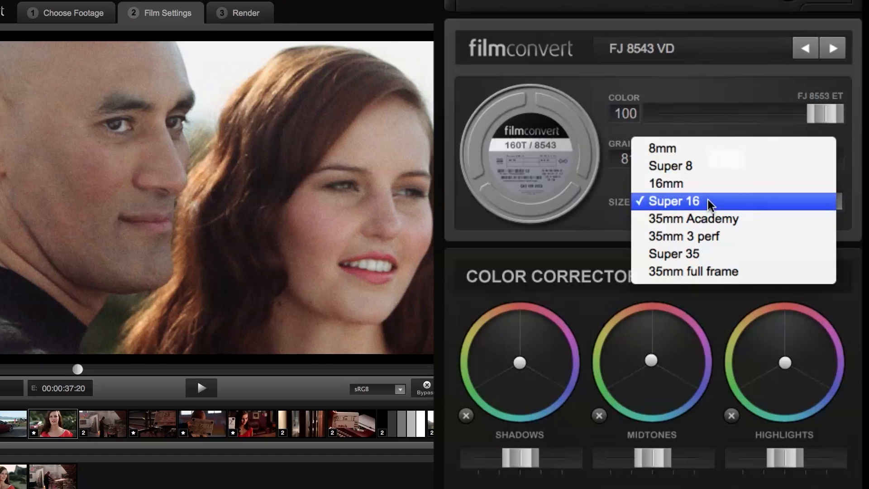
{"action": "left_click", "coordinate": [710, 148]}
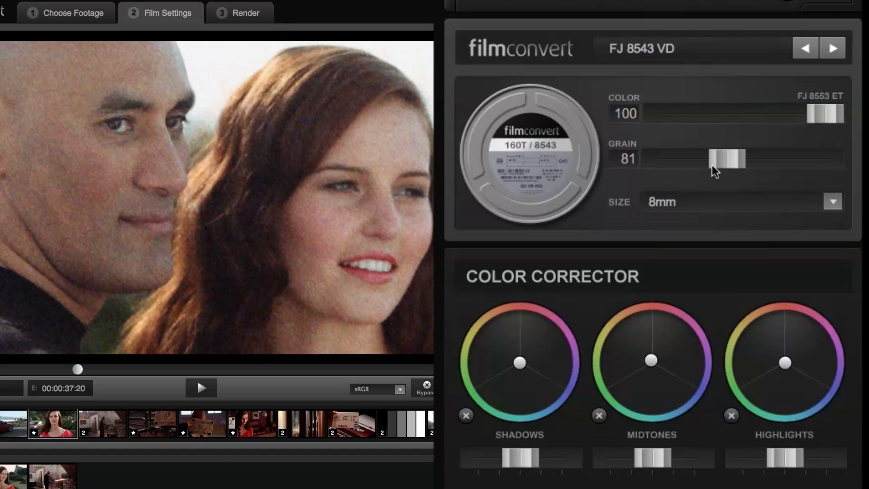
{"action": "mouse_move", "coordinate": [718, 162]}
{"action": "left_mouse_down"}
{"action": "mouse_move", "coordinate": [694, 161]}
{"action": "mouse_move", "coordinate": [720, 159]}
{"action": "mouse_move", "coordinate": [712, 163]}
{"action": "left_mouse_up"}
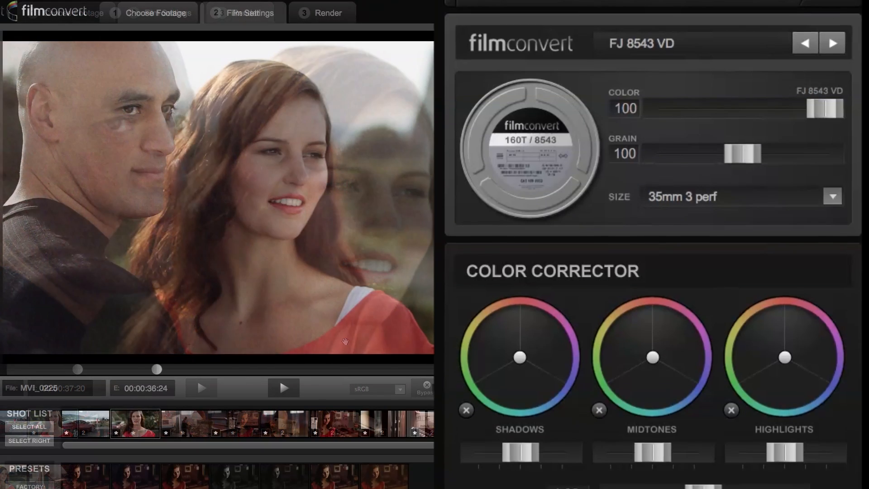
Try a slight colour shift and lower brightness on the midtones in the Color Corrector, and reset the midtones.
{"action": "scroll", "coordinate": [591, 178], "scroll_direction": "down", "scroll_amount": 5}
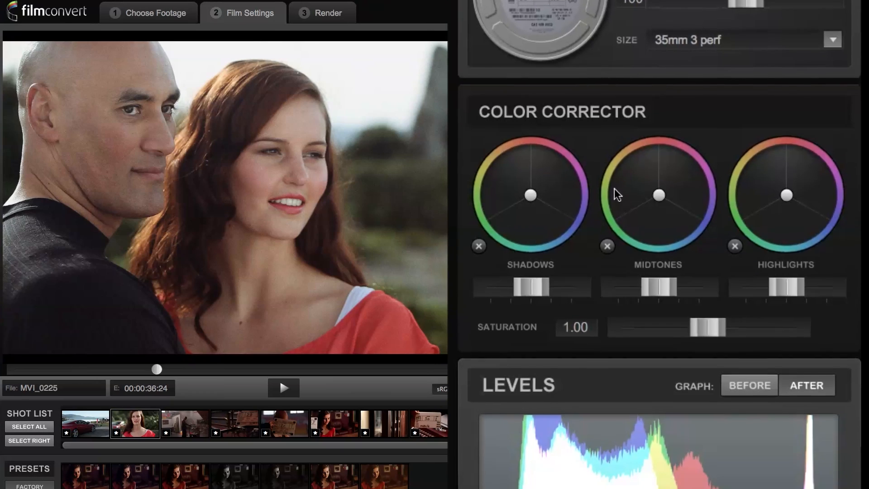
{"action": "scroll", "coordinate": [663, 156], "scroll_direction": "down", "scroll_amount": 3}
{"action": "mouse_move", "coordinate": [663, 114]}
{"action": "left_mouse_down"}
{"action": "mouse_move", "coordinate": [651, 81]}
{"action": "mouse_move", "coordinate": [628, 90]}
{"action": "mouse_move", "coordinate": [627, 110]}
{"action": "mouse_move", "coordinate": [647, 120]}
{"action": "mouse_move", "coordinate": [672, 113]}
{"action": "mouse_move", "coordinate": [671, 93]}
{"action": "mouse_move", "coordinate": [654, 89]}
{"action": "mouse_move", "coordinate": [649, 108]}
{"action": "mouse_move", "coordinate": [666, 114]}
{"action": "mouse_move", "coordinate": [661, 105]}
{"action": "left_mouse_up"}
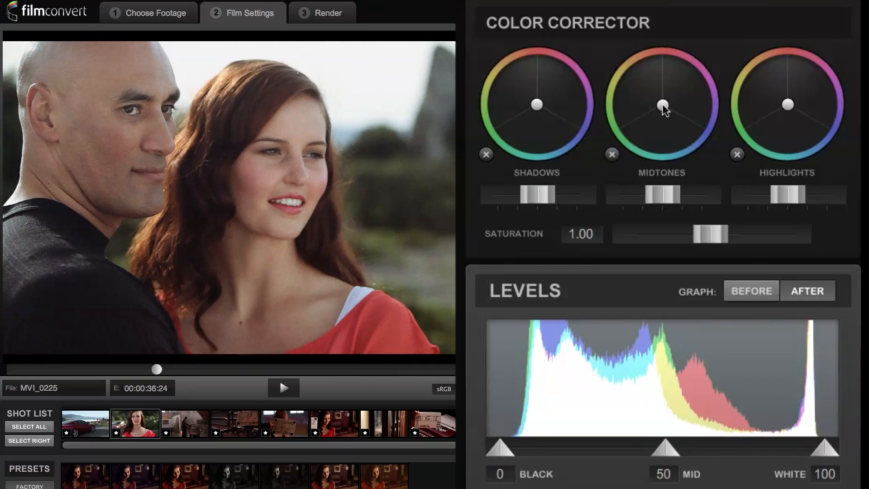
{"action": "mouse_move", "coordinate": [669, 186]}
{"action": "left_mouse_down"}
{"action": "mouse_move", "coordinate": [685, 186]}
{"action": "mouse_move", "coordinate": [656, 186]}
{"action": "left_mouse_up"}
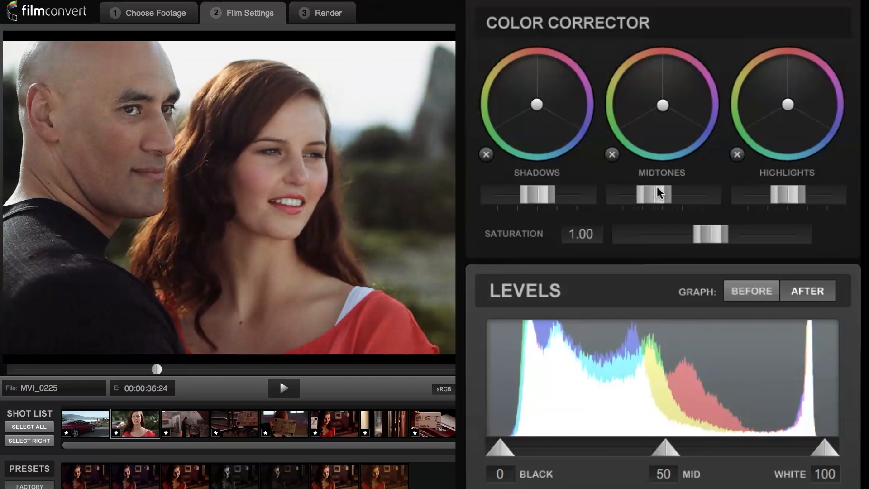
{"action": "left_click", "coordinate": [612, 156]}
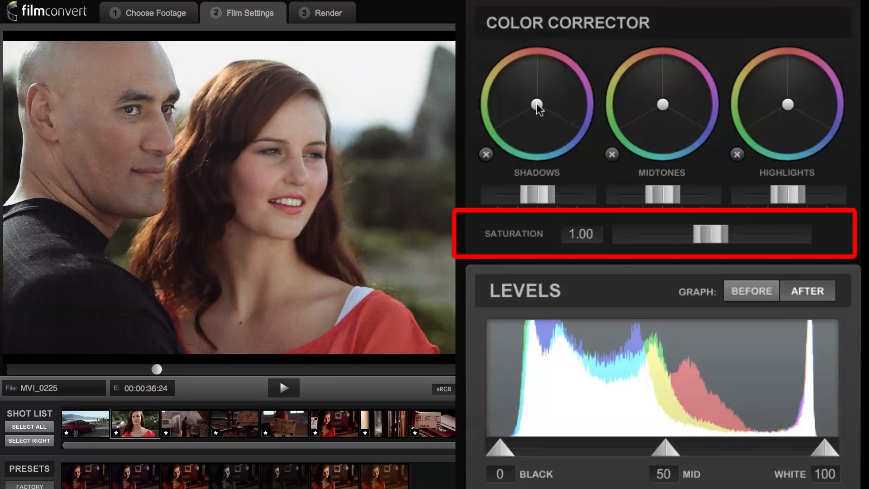
Tint the shadows toward teal and the highlights toward orange, and lower the highlights' brightness slightly.
{"action": "left_click_drag", "start_coordinate": [536, 104], "coordinate": [545, 121]}
{"action": "left_click_drag", "start_coordinate": [788, 103], "coordinate": [778, 84]}
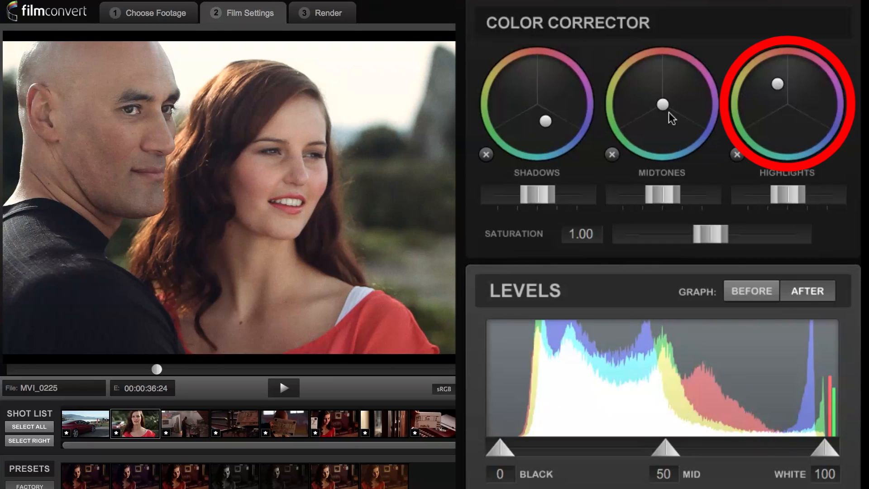
{"action": "left_click_drag", "start_coordinate": [544, 124], "coordinate": [541, 126]}
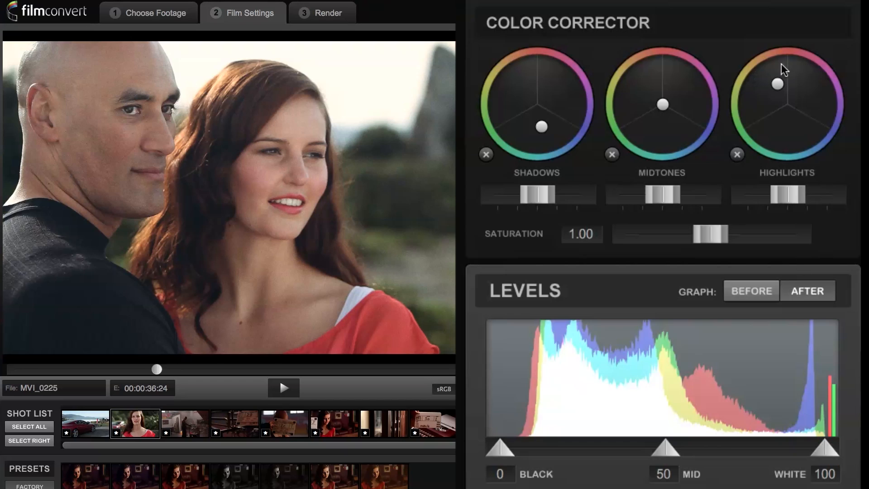
{"action": "left_click_drag", "start_coordinate": [784, 192], "coordinate": [779, 196]}
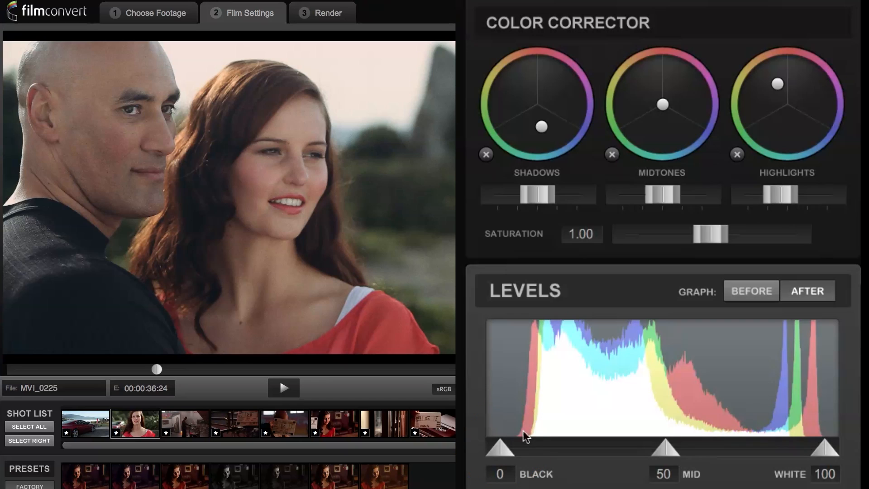
Set the black level to 10, and move the white and mid levels slightly lower on the histogram.
{"action": "left_click_drag", "start_coordinate": [489, 458], "coordinate": [532, 454]}
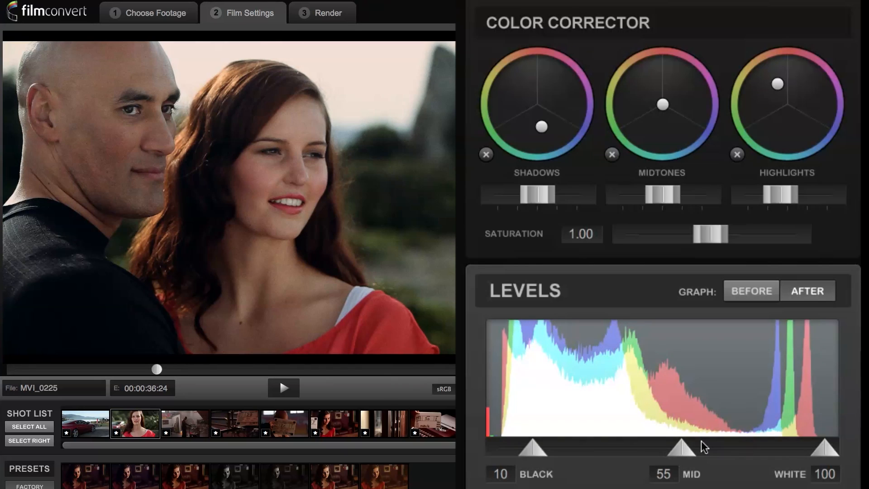
{"action": "left_click_drag", "start_coordinate": [821, 453], "coordinate": [808, 453]}
{"action": "mouse_move", "coordinate": [679, 451]}
{"action": "left_mouse_down"}
{"action": "mouse_move", "coordinate": [654, 450]}
{"action": "mouse_move", "coordinate": [663, 449]}
{"action": "left_mouse_up"}
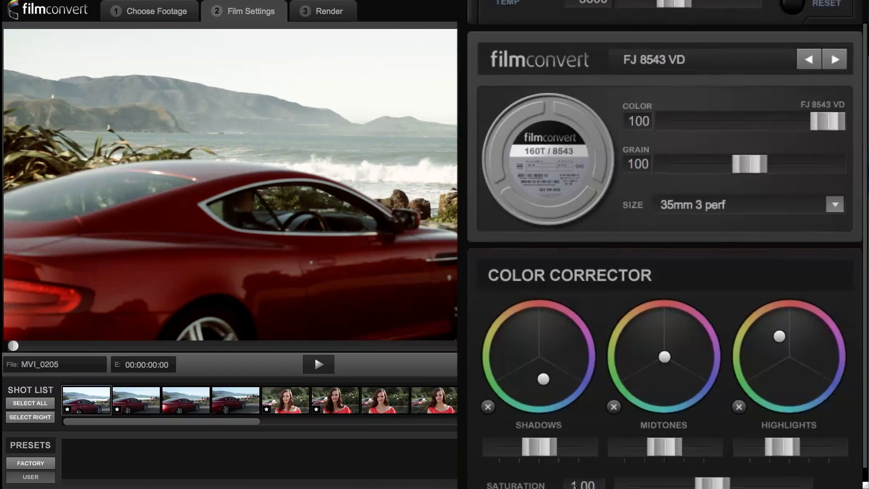
Save the current film settings as a preset, and switch the preset list to the factory presets and back to the user presets.
{"action": "scroll", "coordinate": [805, 276], "scroll_direction": "up", "scroll_amount": 3}
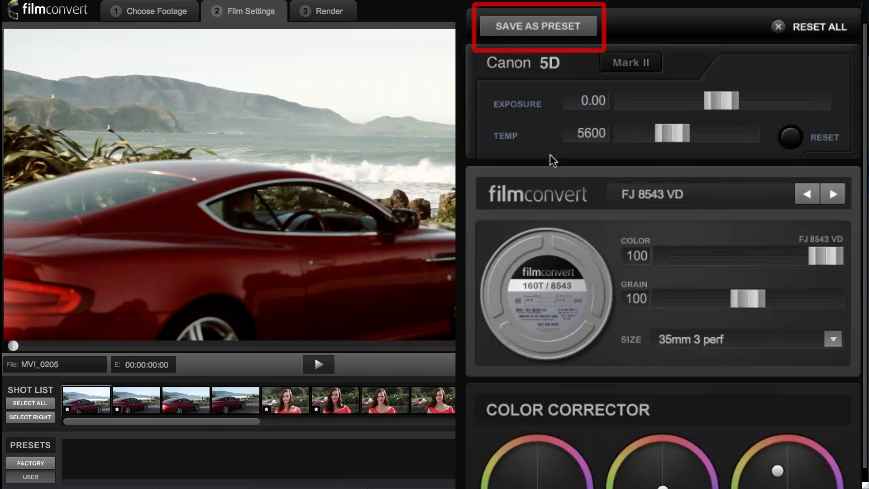
{"action": "left_click", "coordinate": [527, 28]}
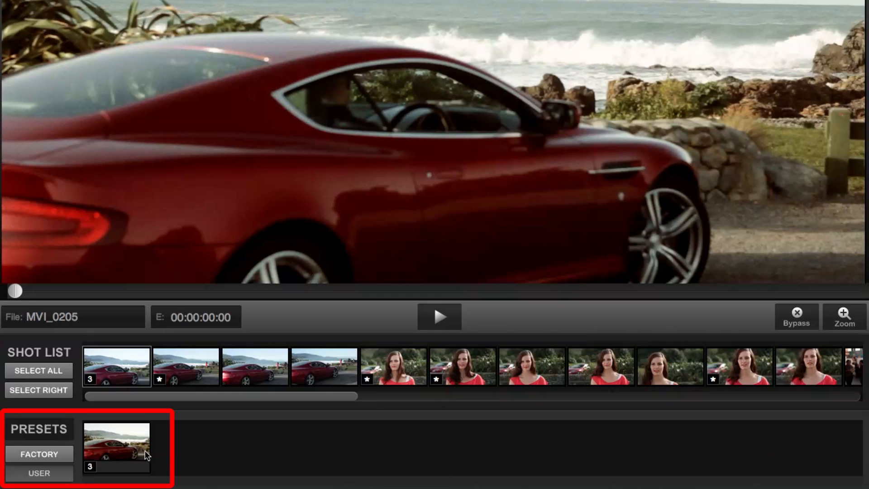
{"action": "left_click", "coordinate": [39, 454]}
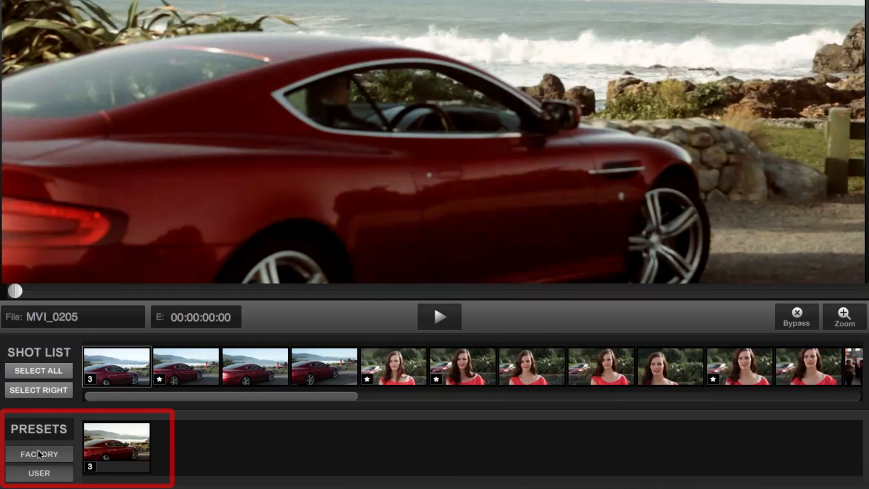
{"action": "left_click", "coordinate": [39, 474]}
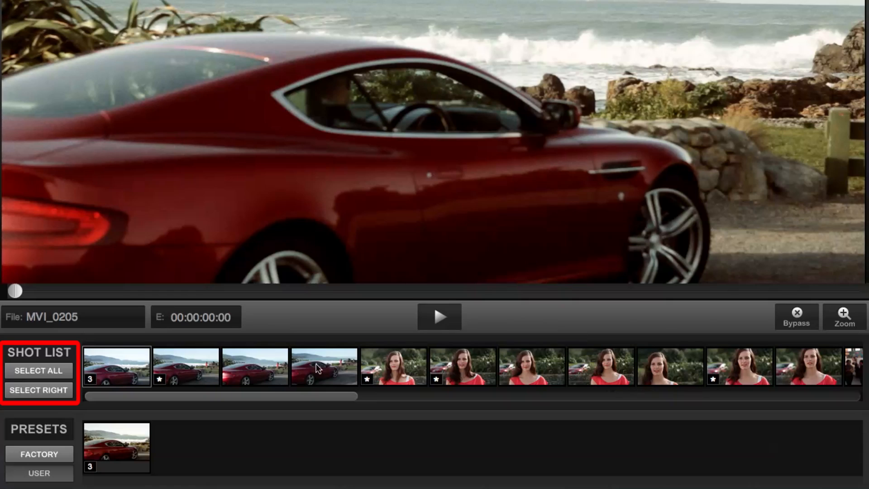
Apply the saved car preset to the first shot and every shot after it, and view the second car shot.
{"action": "left_click", "coordinate": [53, 390]}
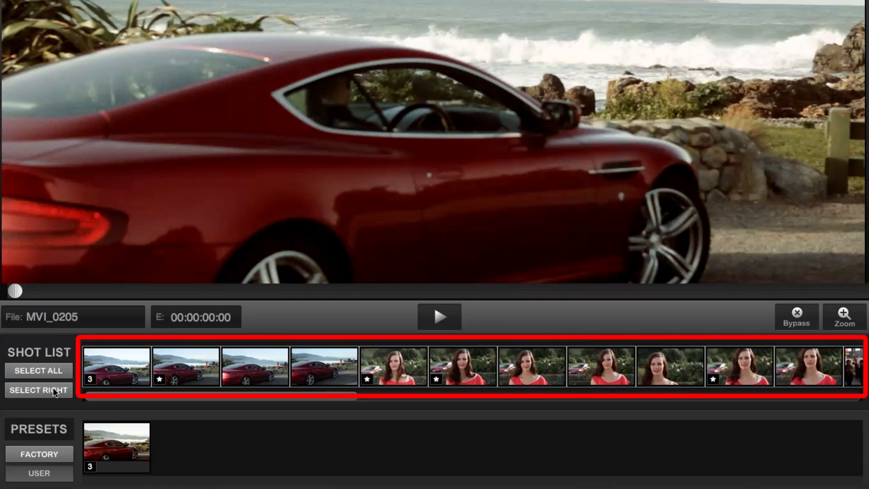
{"action": "left_click", "coordinate": [127, 444]}
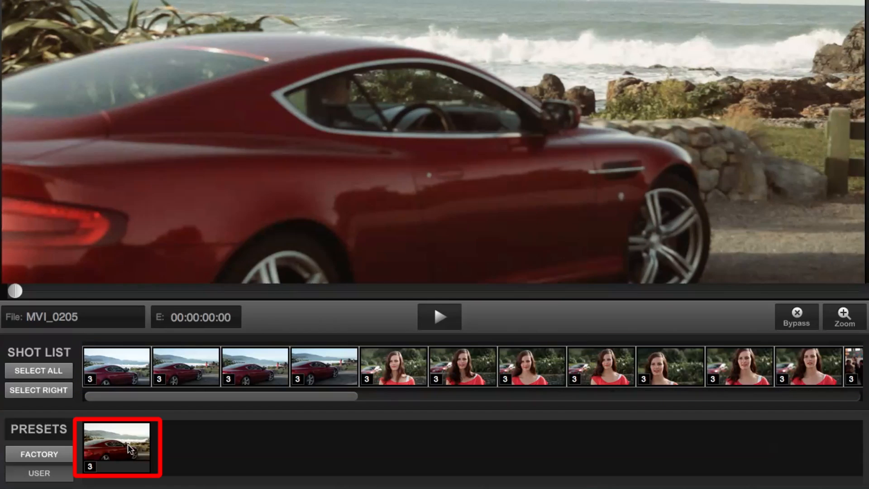
{"action": "left_click", "coordinate": [188, 366]}
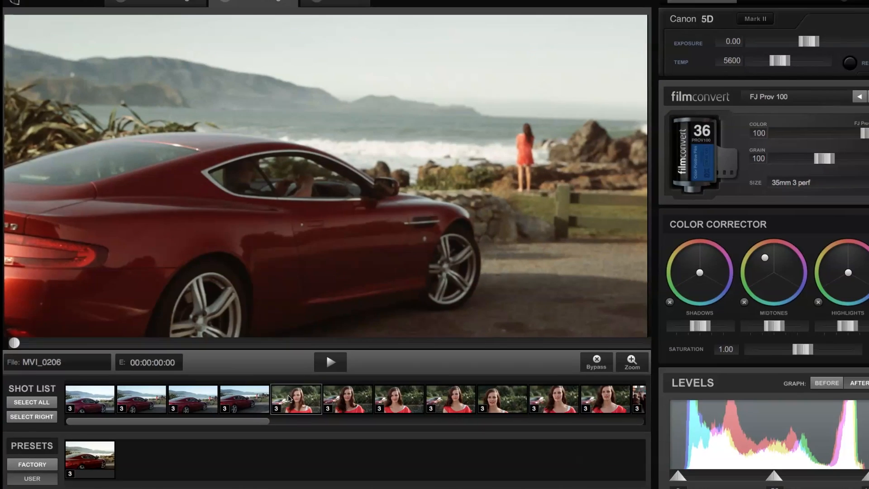
On the first shot of the woman in red, reset the midtones, shift them slightly toward blue, and save the look as a preset.
{"action": "left_click", "coordinate": [288, 398]}
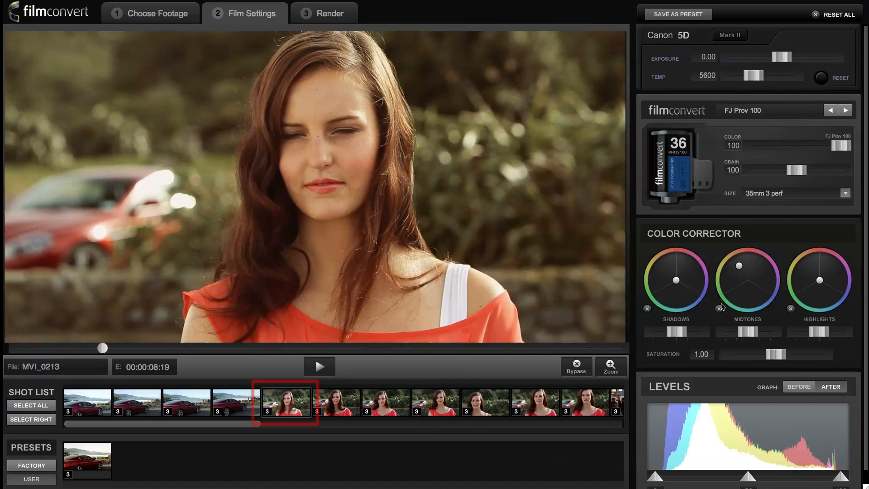
{"action": "left_click", "coordinate": [719, 308]}
{"action": "left_click_drag", "start_coordinate": [749, 280], "coordinate": [756, 288]}
{"action": "left_click", "coordinate": [683, 14]}
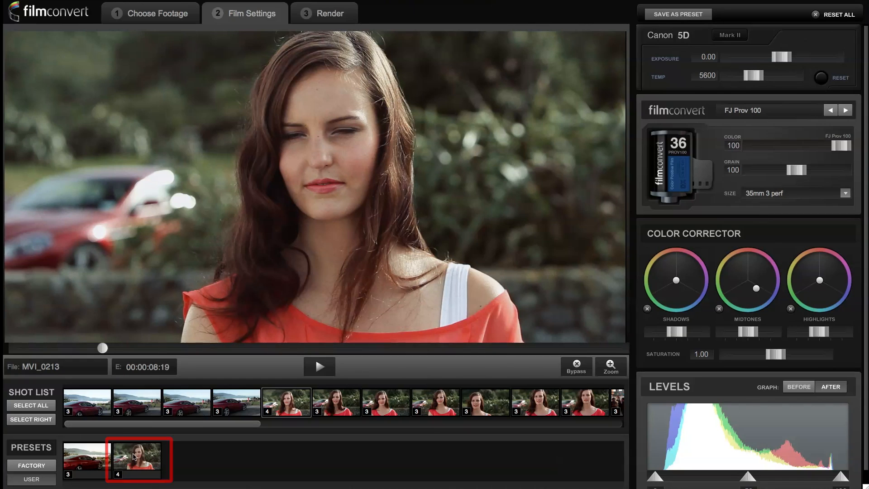
Apply the new portrait preset to the first shot of the woman and all following shots, and check the rest of the shot list.
{"action": "left_click", "coordinate": [38, 423]}
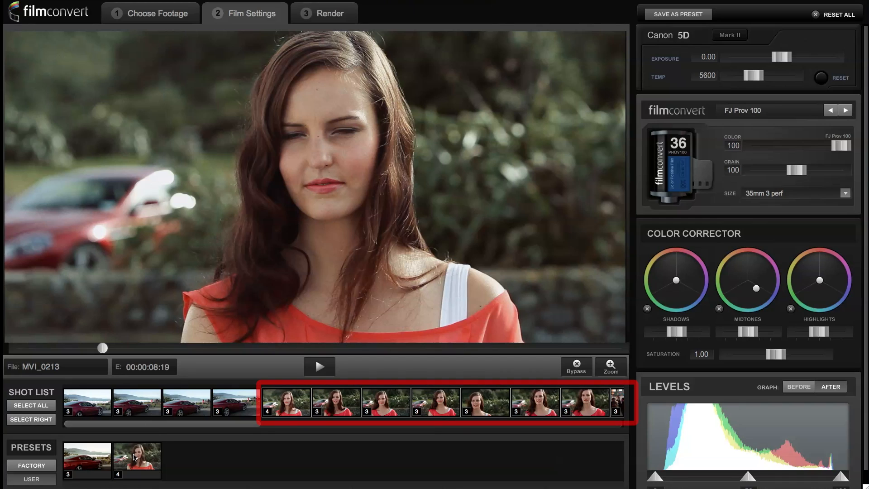
{"action": "left_click", "coordinate": [133, 454]}
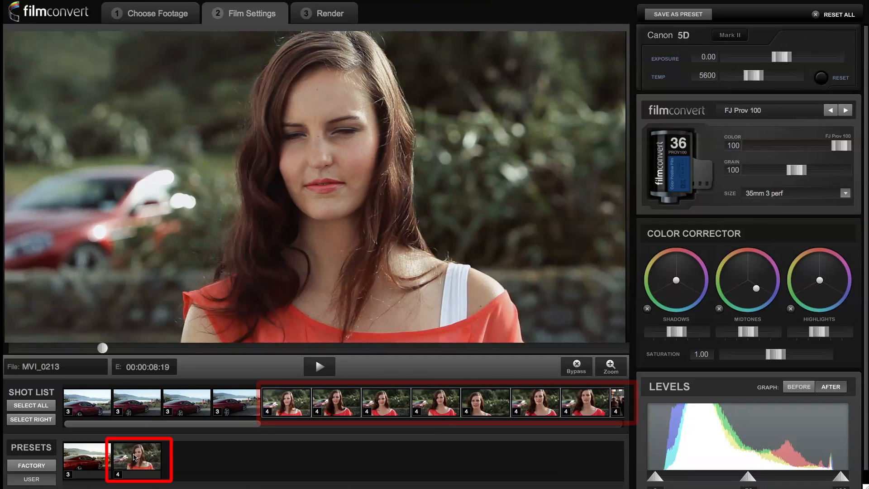
{"action": "left_click_drag", "start_coordinate": [238, 424], "coordinate": [316, 427]}
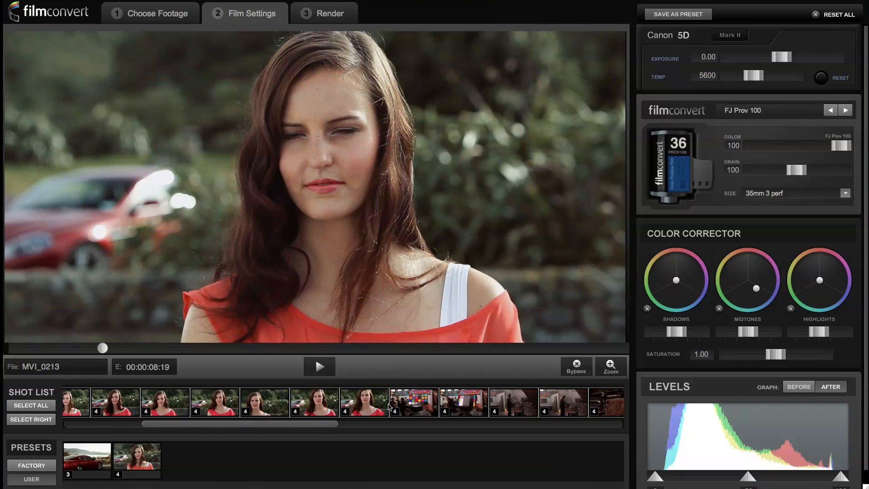
{"action": "left_click_drag", "start_coordinate": [306, 426], "coordinate": [217, 424]}
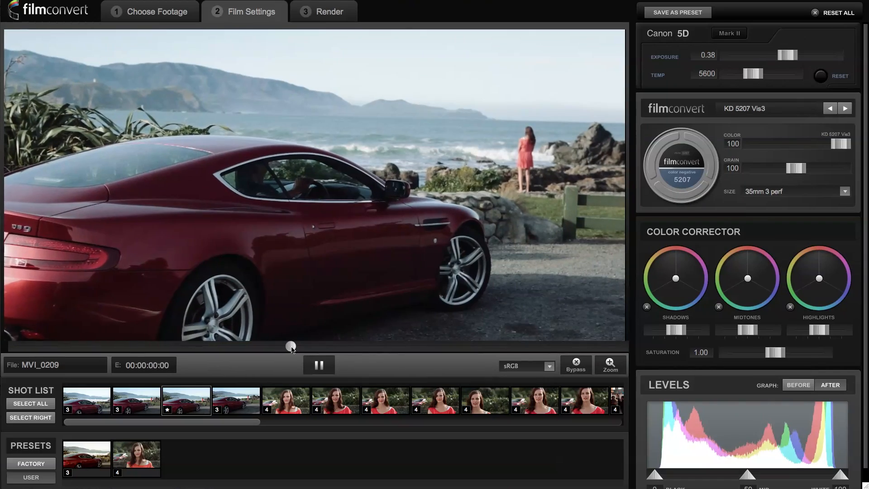
Pause shot MVI_0209, replay it from about 16 seconds, and switch its output colour space to StatusM Log.
{"action": "left_click", "coordinate": [291, 345]}
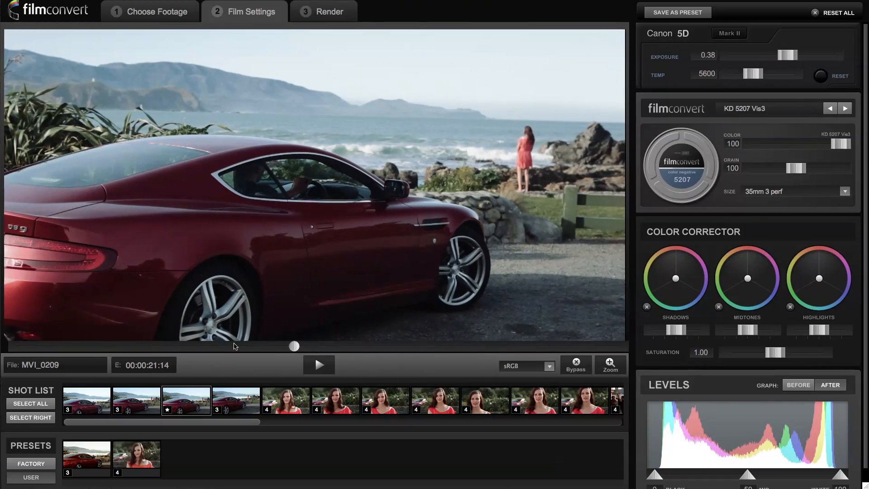
{"action": "left_click", "coordinate": [221, 346]}
{"action": "left_click", "coordinate": [314, 365]}
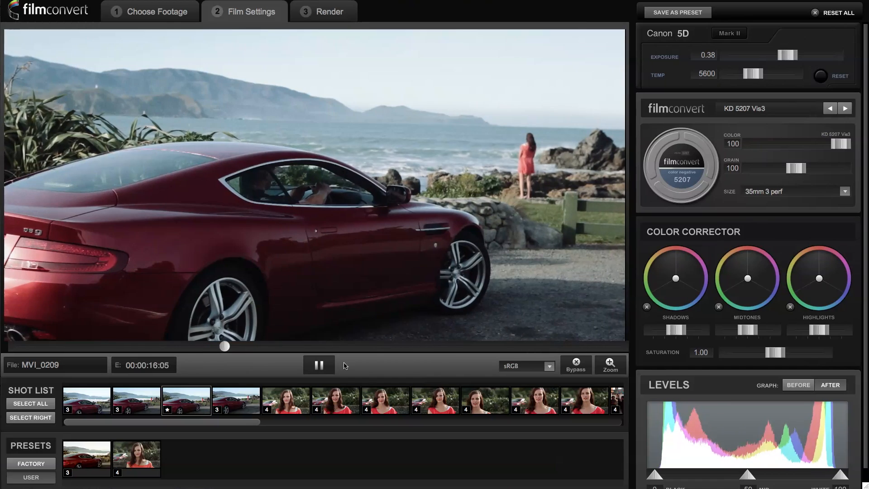
{"action": "left_click", "coordinate": [514, 368]}
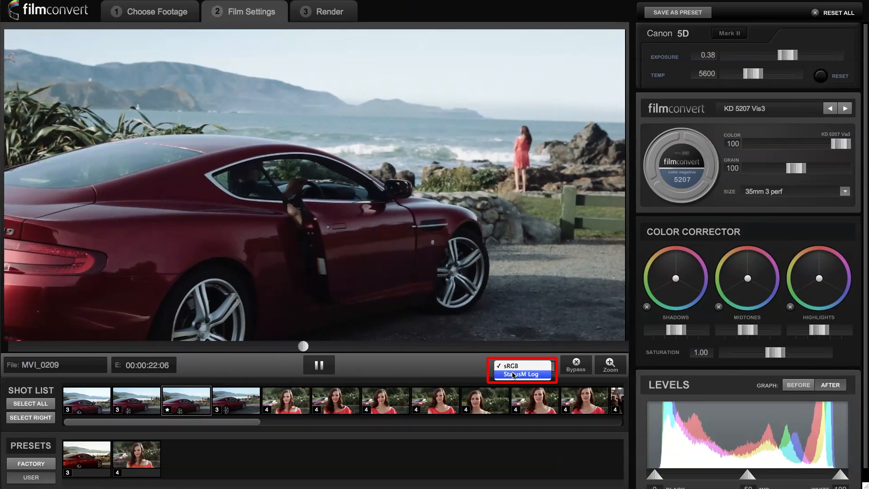
{"action": "left_click", "coordinate": [514, 374]}
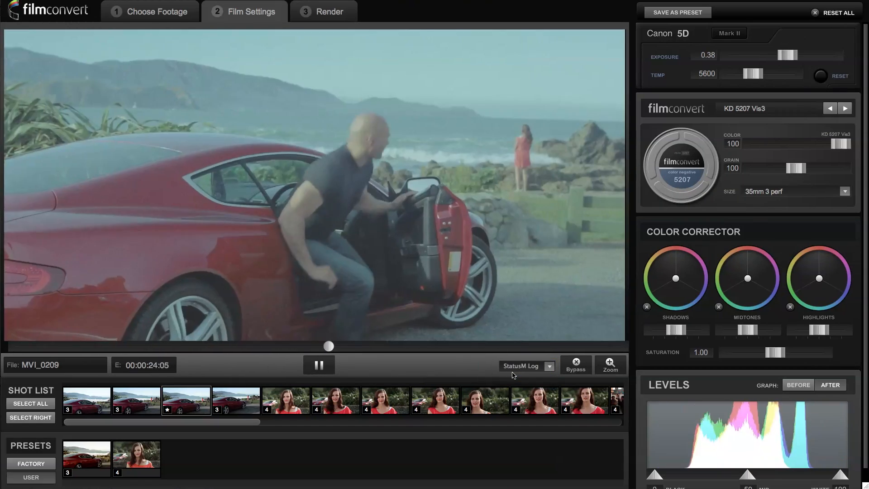